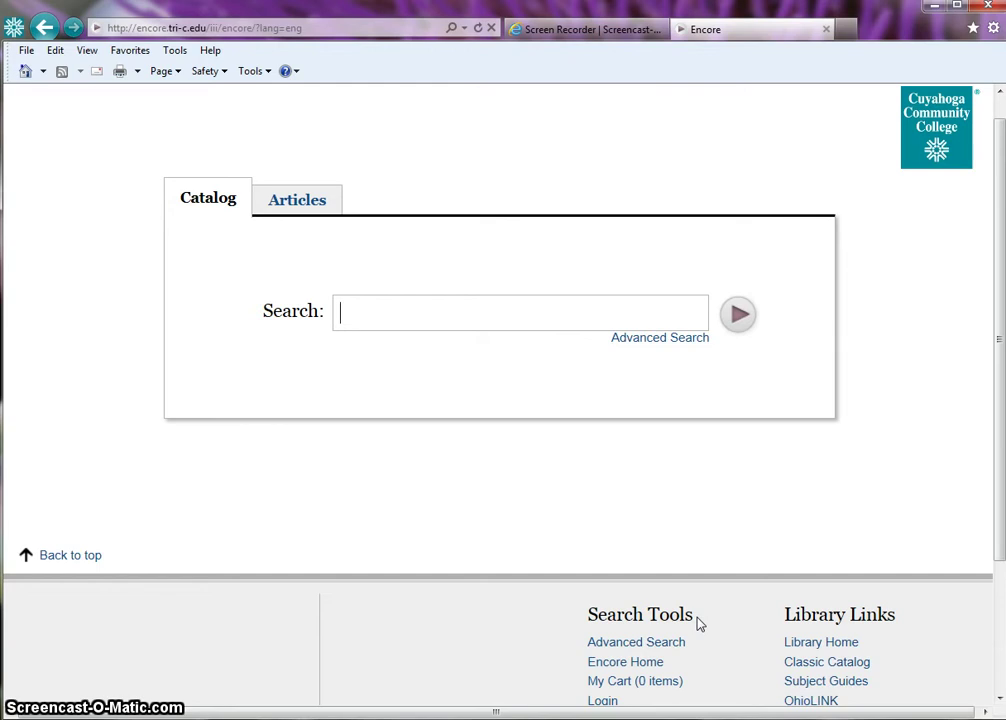
- Log in to the library account by submitting the patron's name and College ID
drag(1000, 540, 1000, 626)
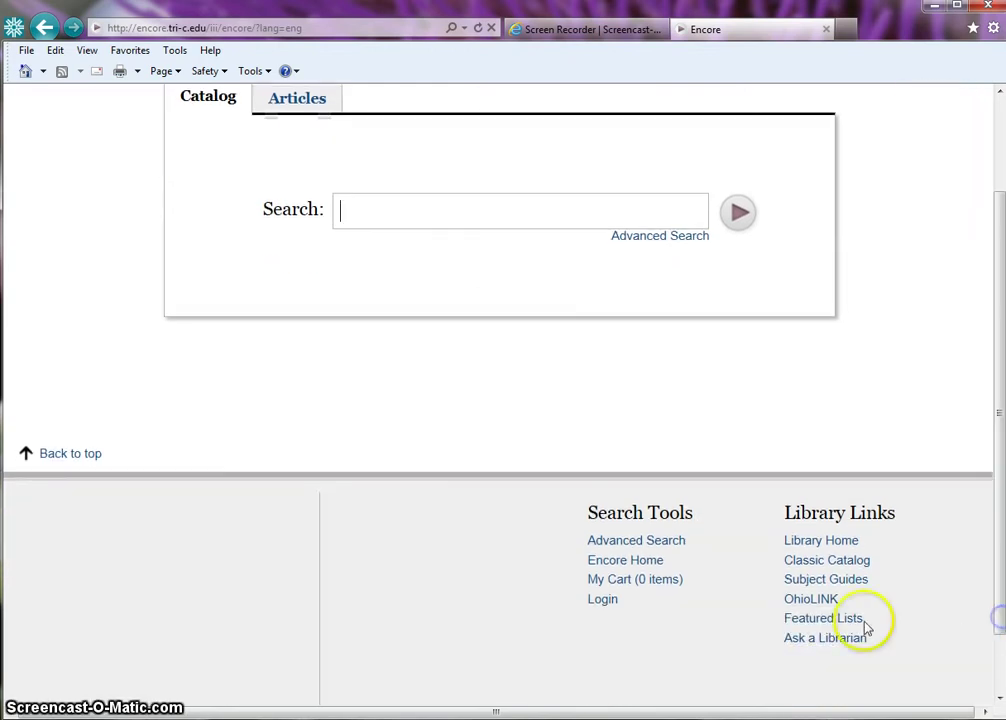
click(603, 601)
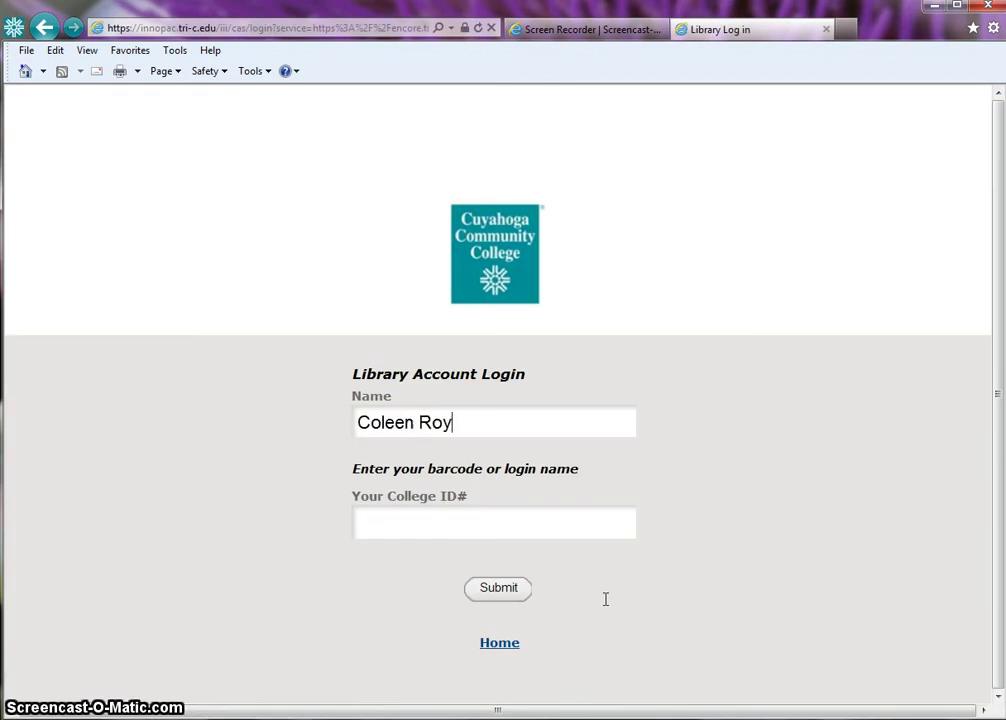
key(ctrl+v)
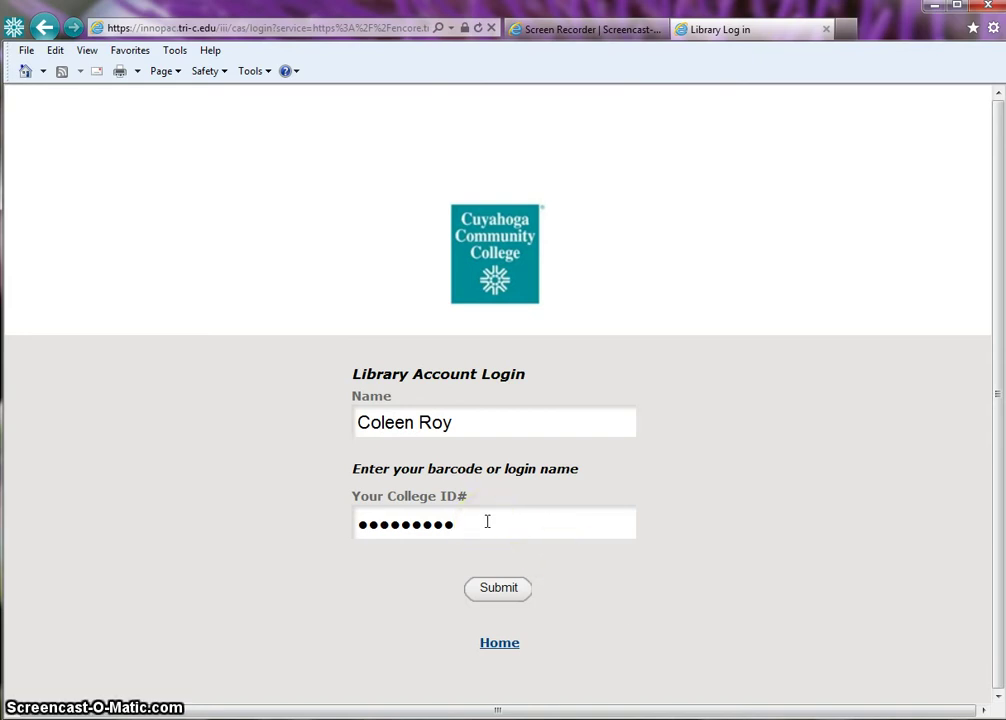
click(502, 589)
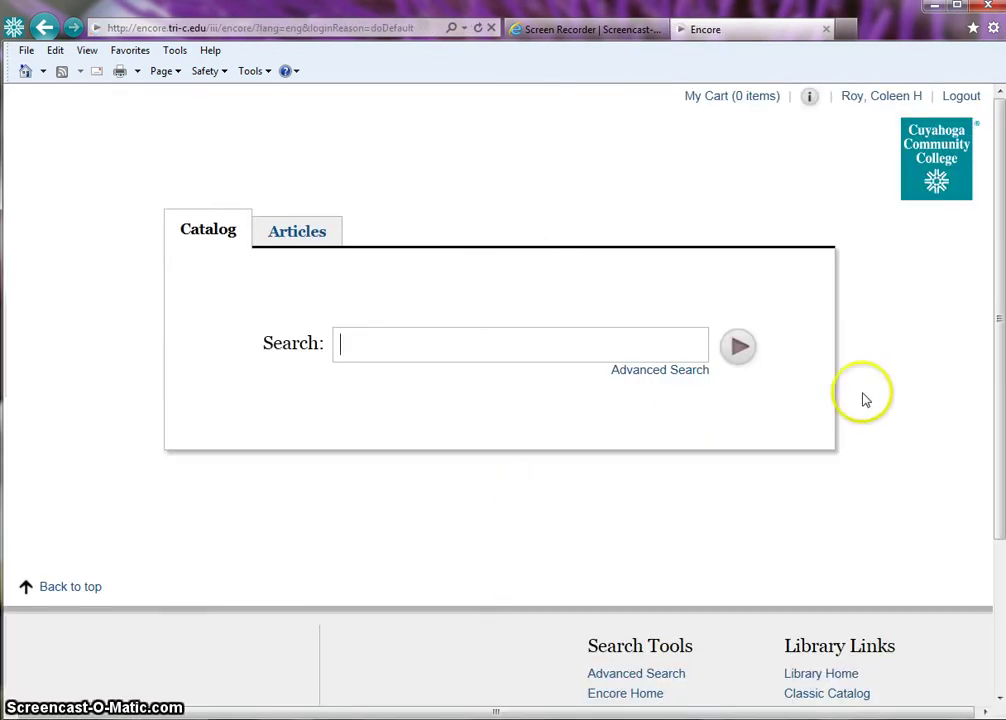
- Open My Account from the header to see 2 checkouts, 3 holds and $0.45 in fines
scroll(995, 450, down, 3)
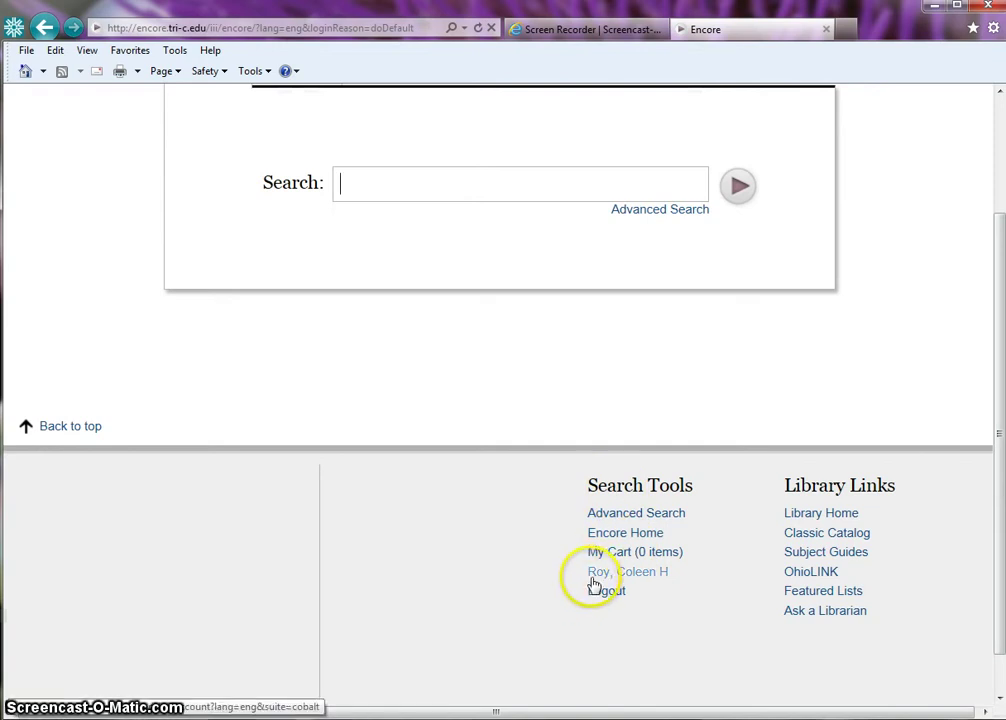
drag(996, 492, 999, 292)
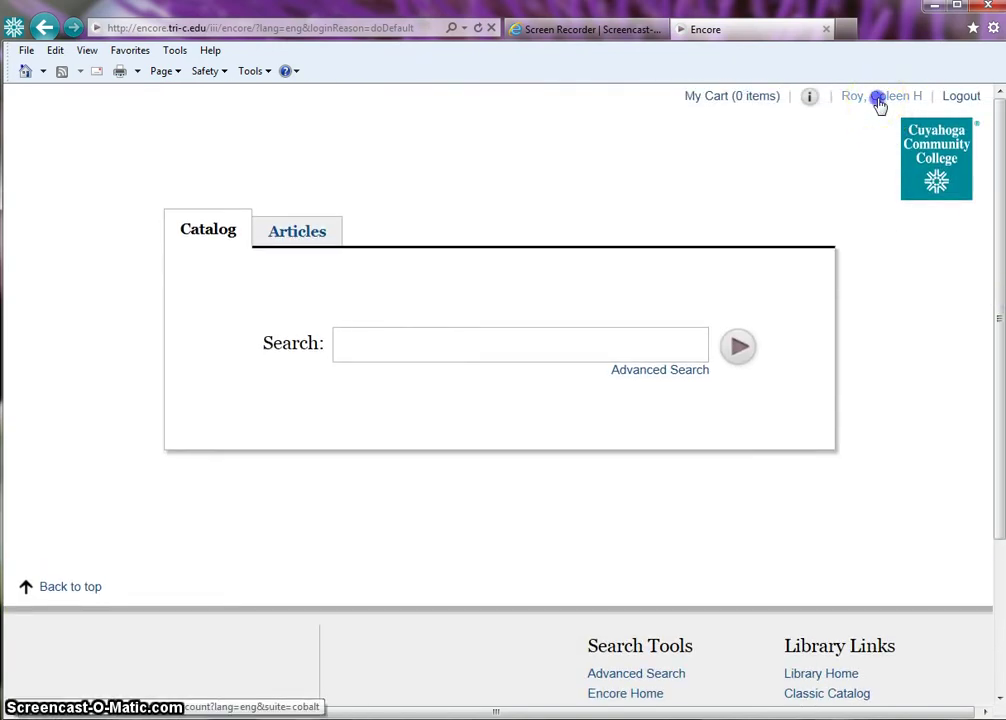
click(877, 98)
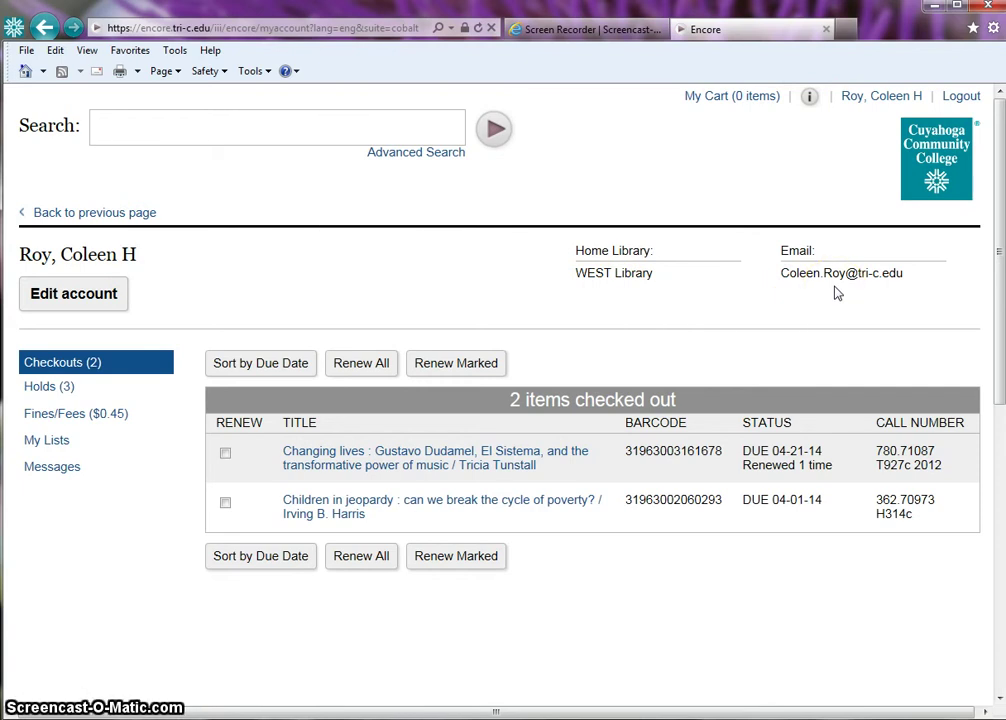
click(74, 295)
drag(119, 38, 285, 40)
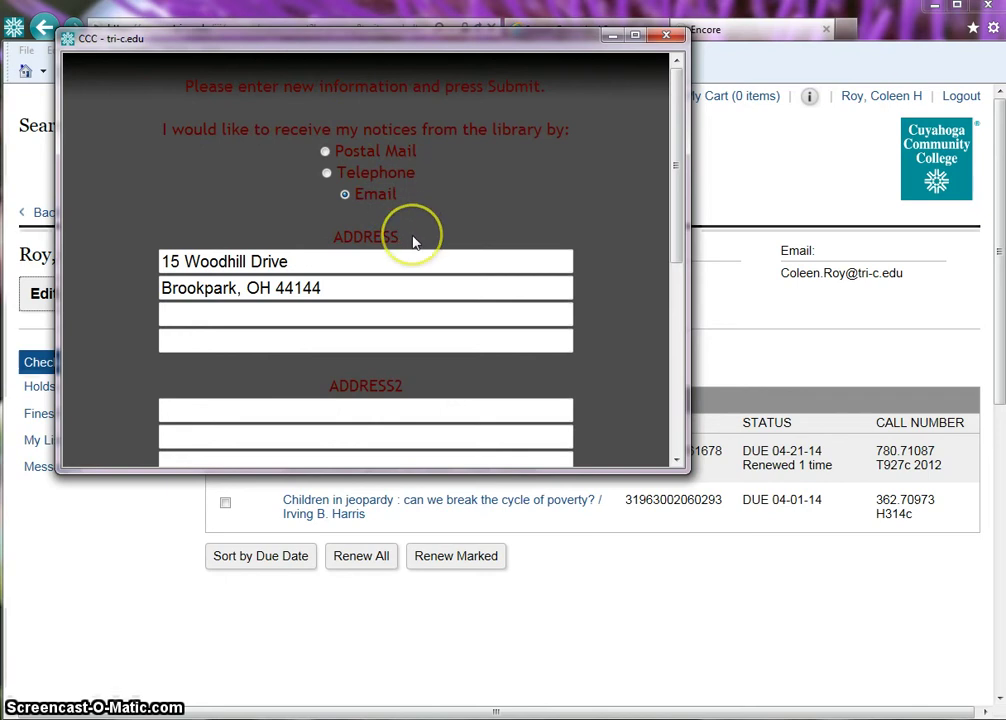
drag(674, 242, 676, 419)
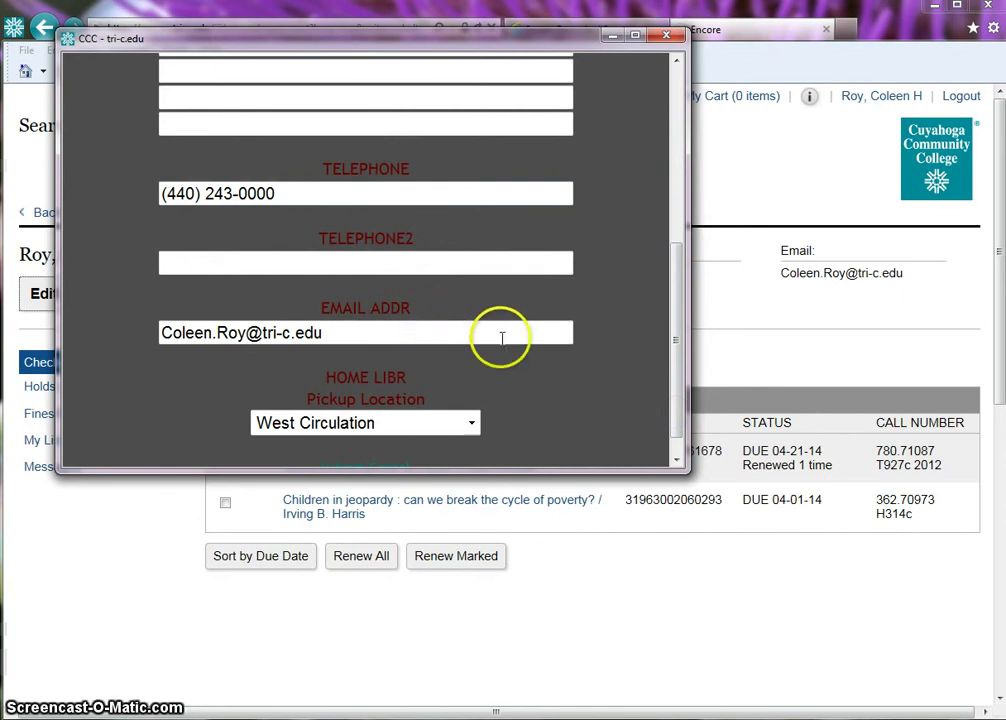
drag(670, 397, 671, 430)
click(471, 394)
click(418, 475)
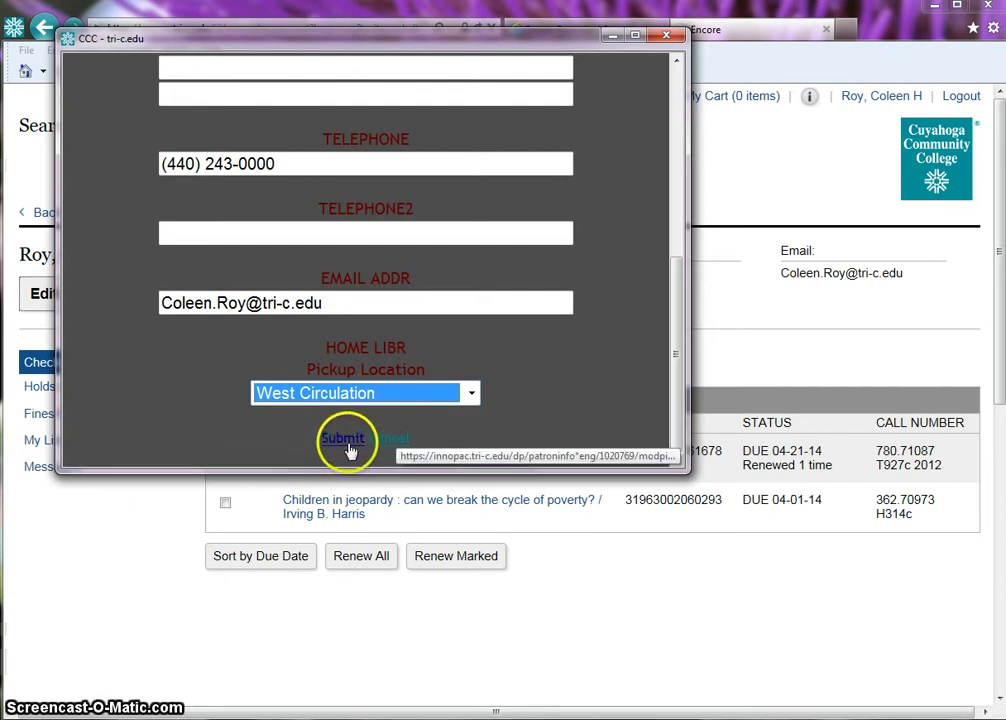
click(393, 442)
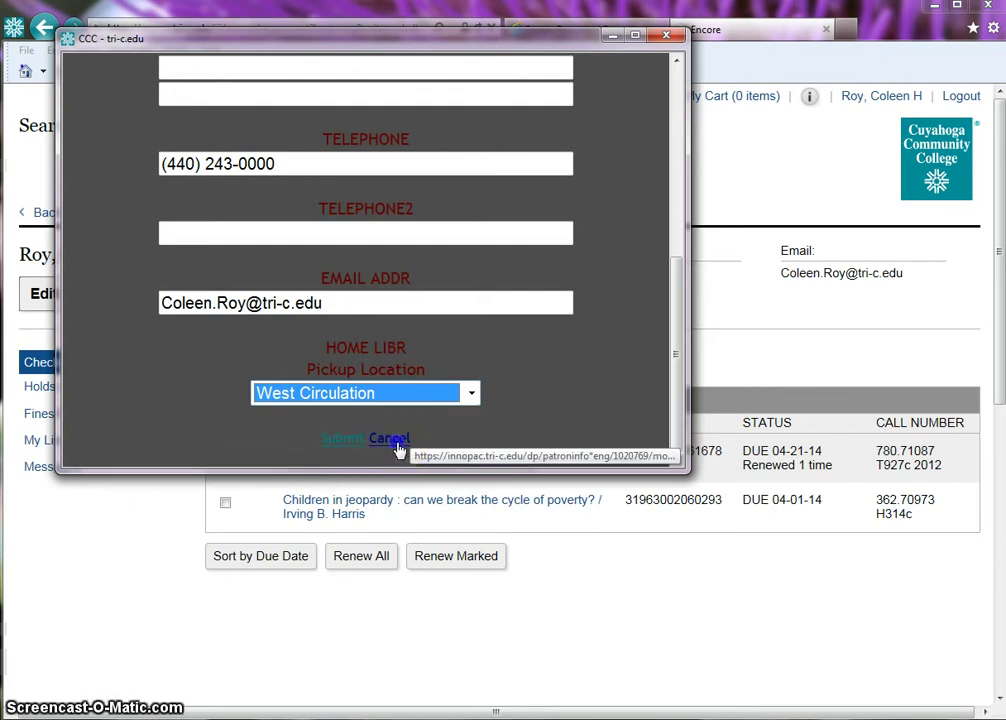
click(393, 442)
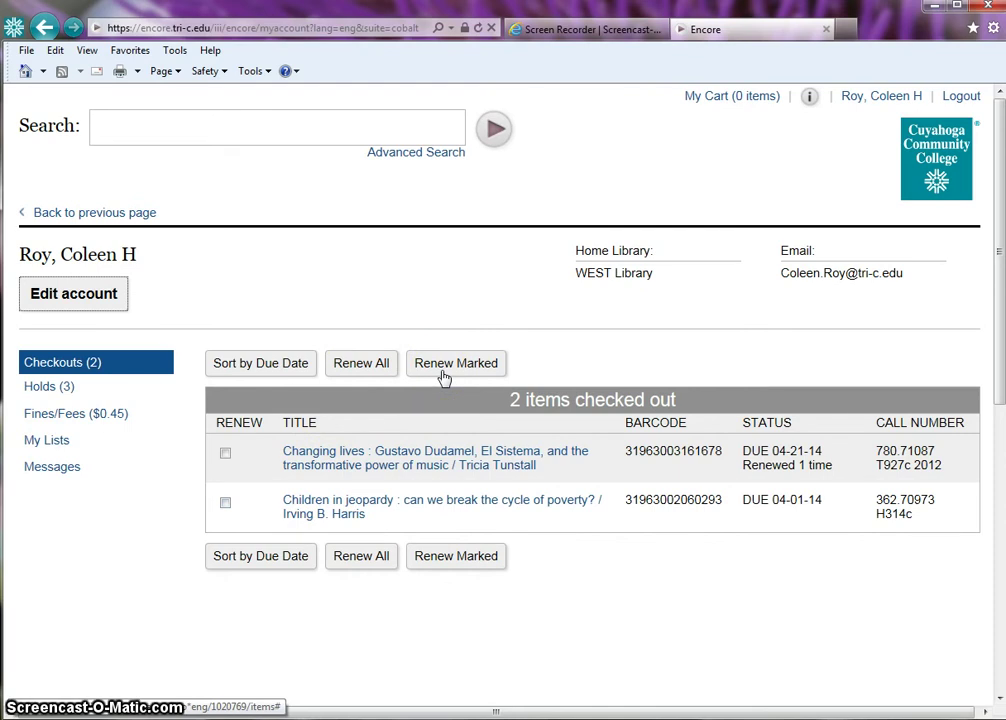
- Renew Children in jeopardy, confirm with YES, and highlight its new 04-21-14 due date
click(225, 502)
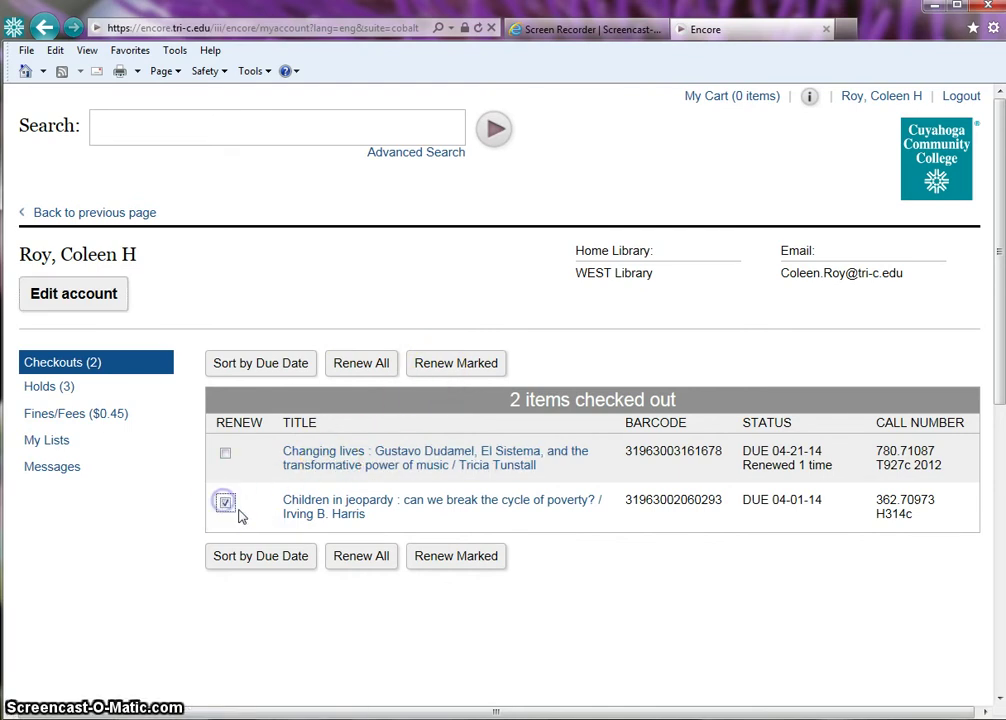
click(444, 366)
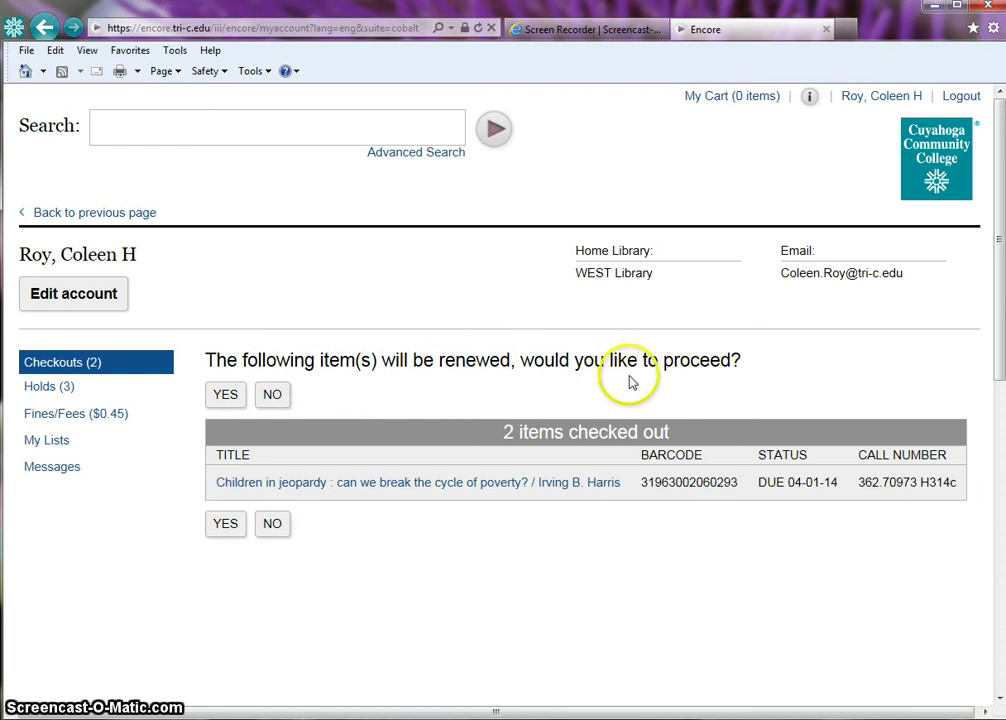
click(229, 399)
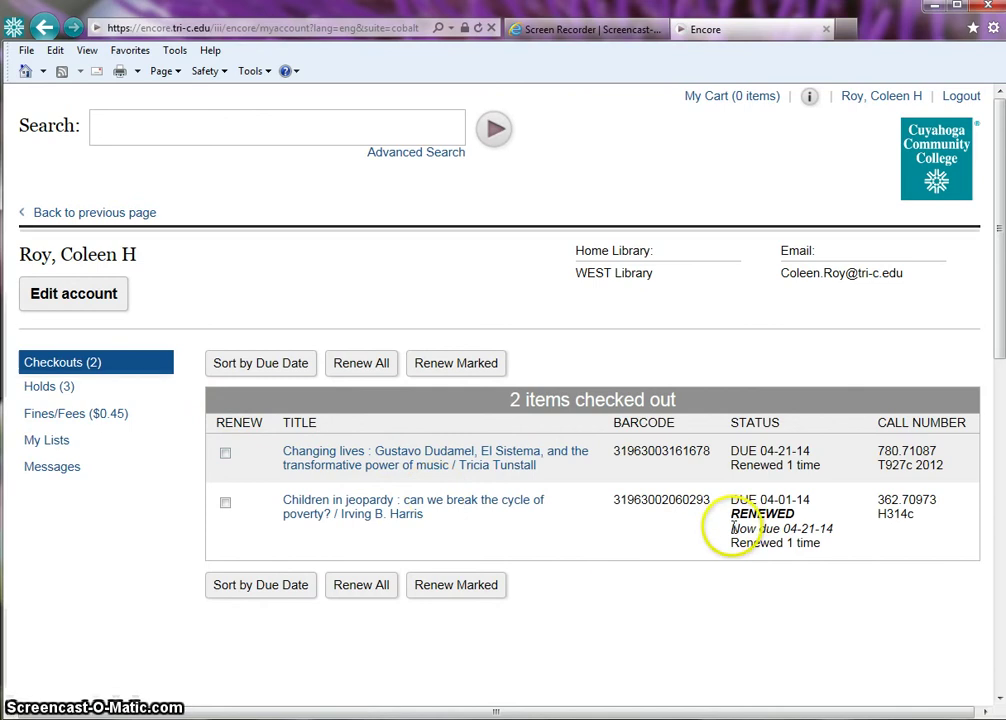
drag(733, 529, 834, 529)
drag(780, 529, 757, 558)
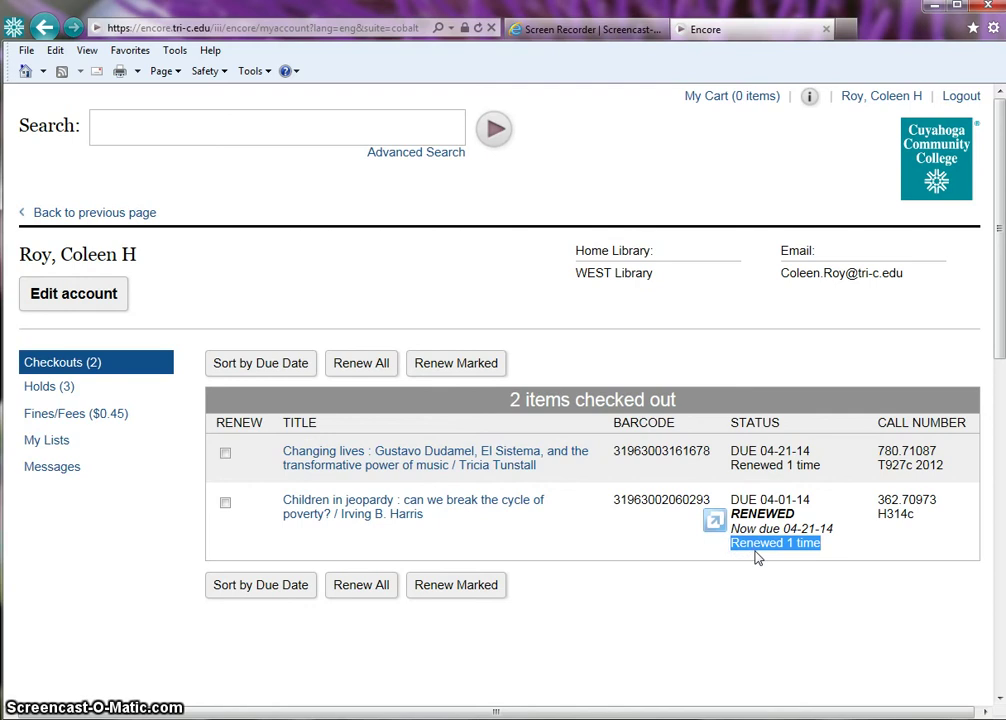
- In the Holds list, set Hope amidst despair's pickup location to West Circulation and update
click(69, 392)
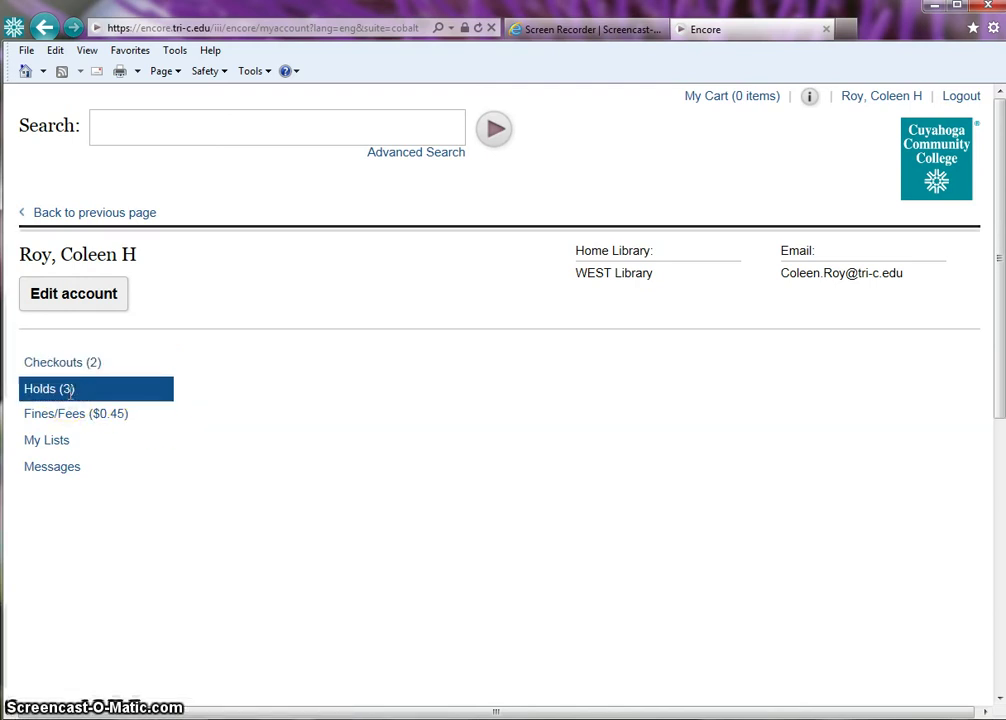
scroll(160, 464, down, 1)
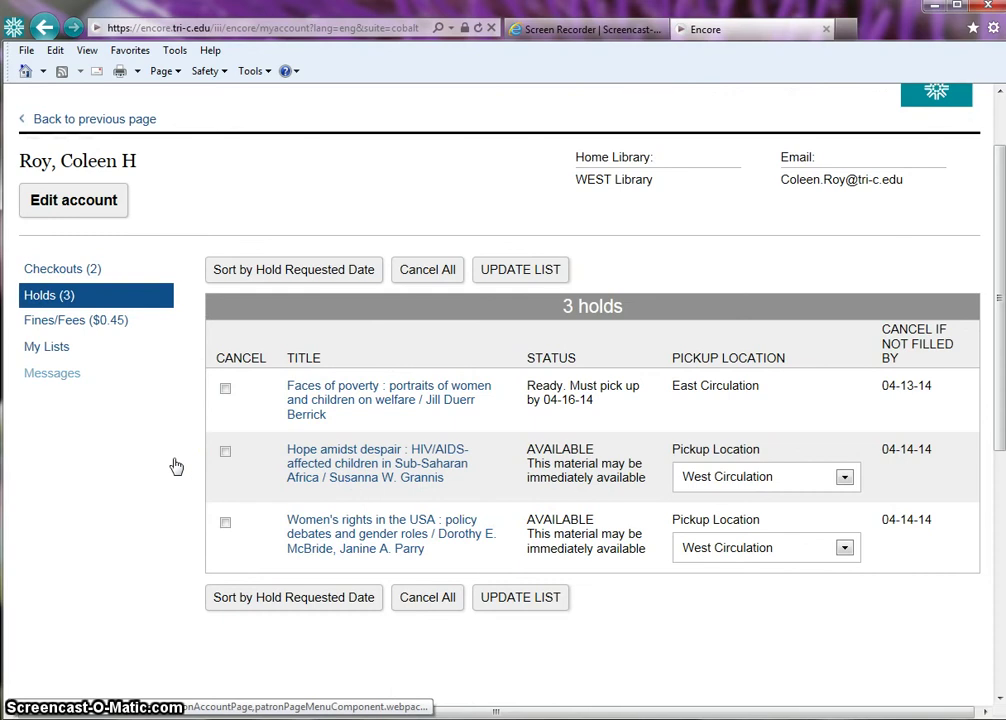
click(845, 478)
click(847, 480)
click(831, 495)
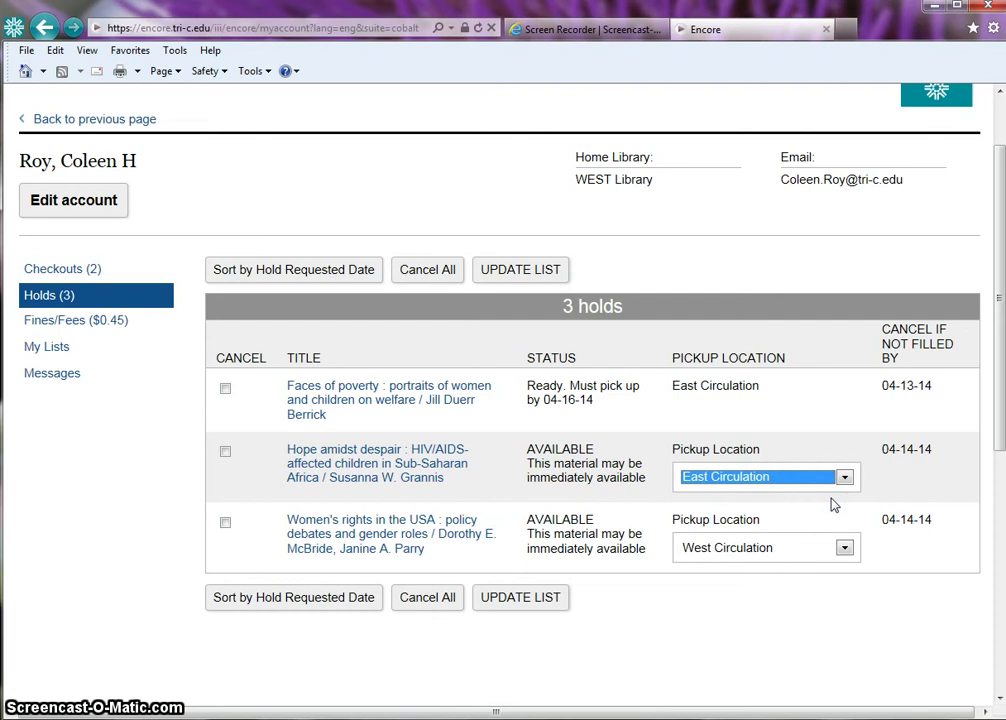
click(847, 480)
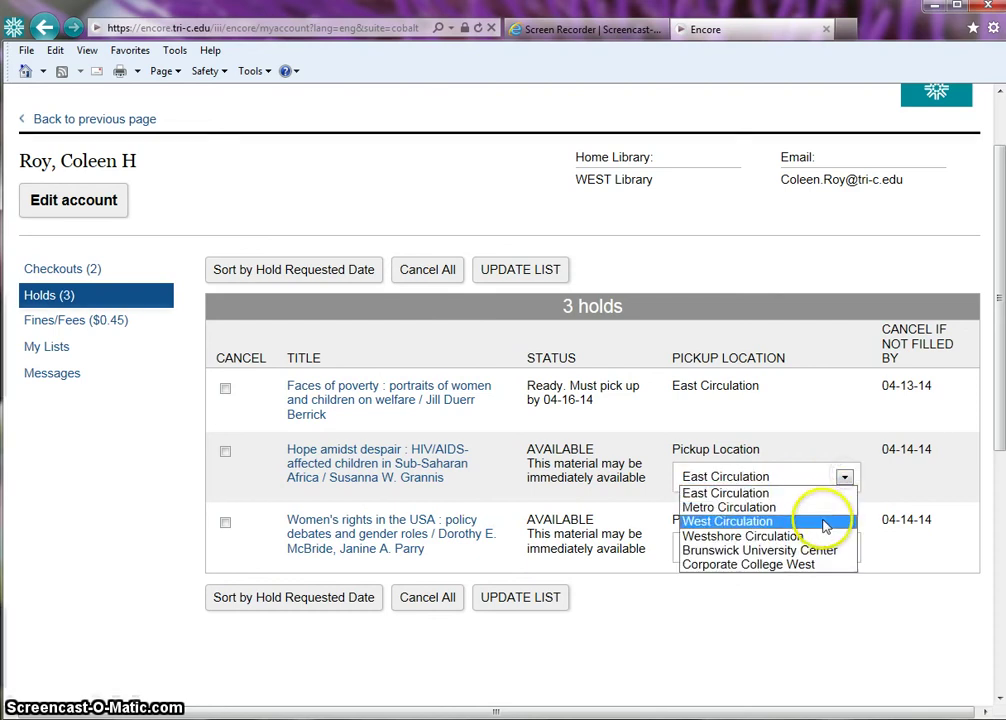
click(824, 521)
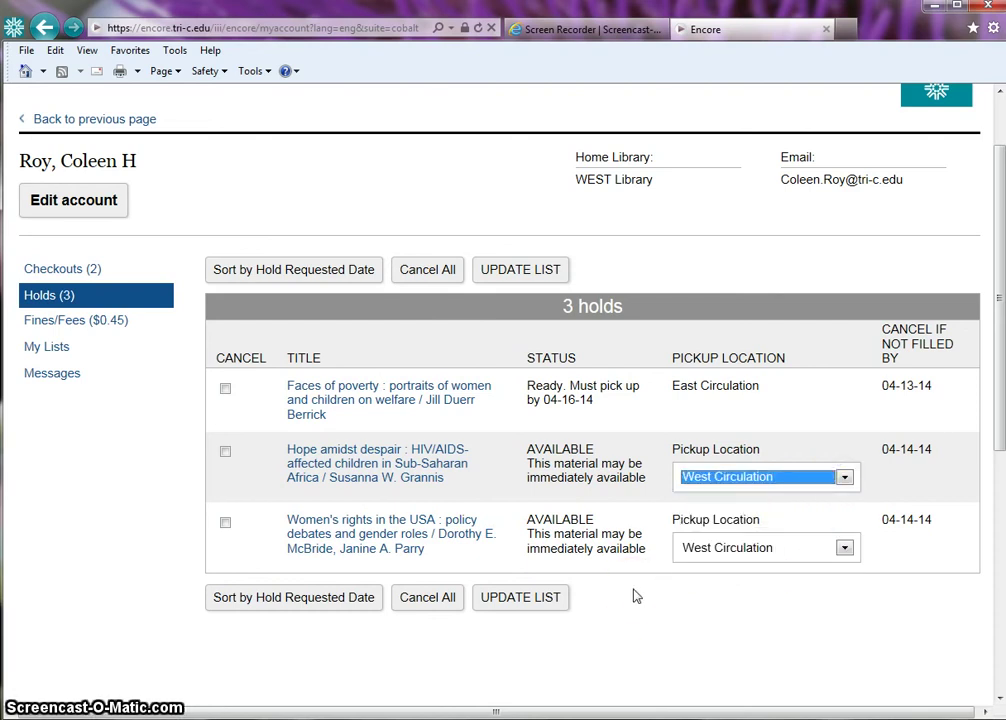
click(520, 610)
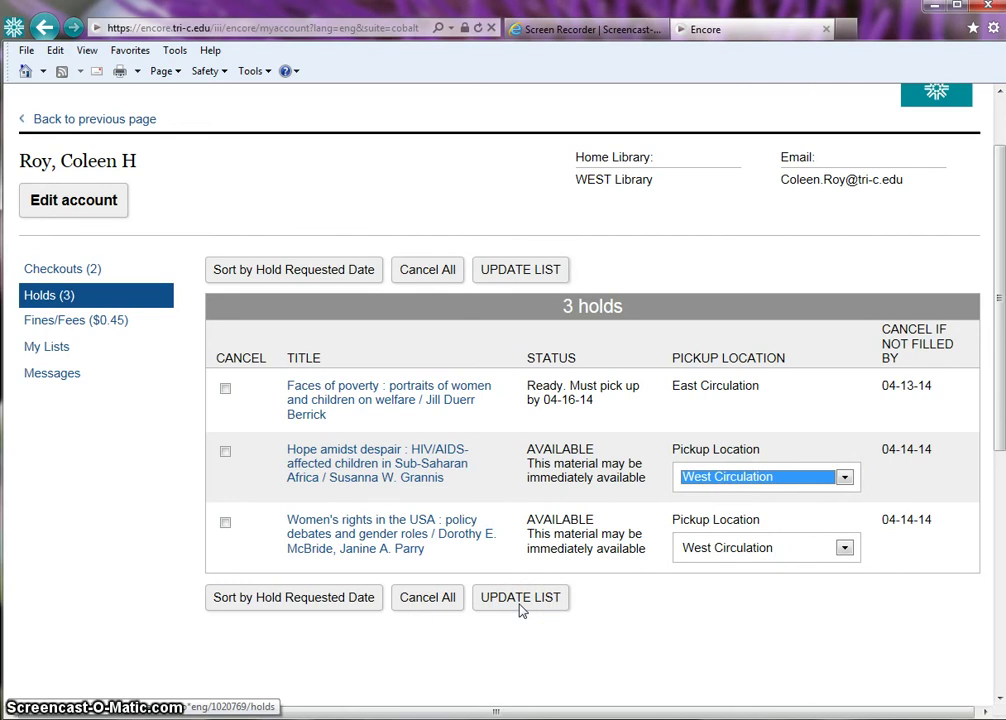
click(410, 283)
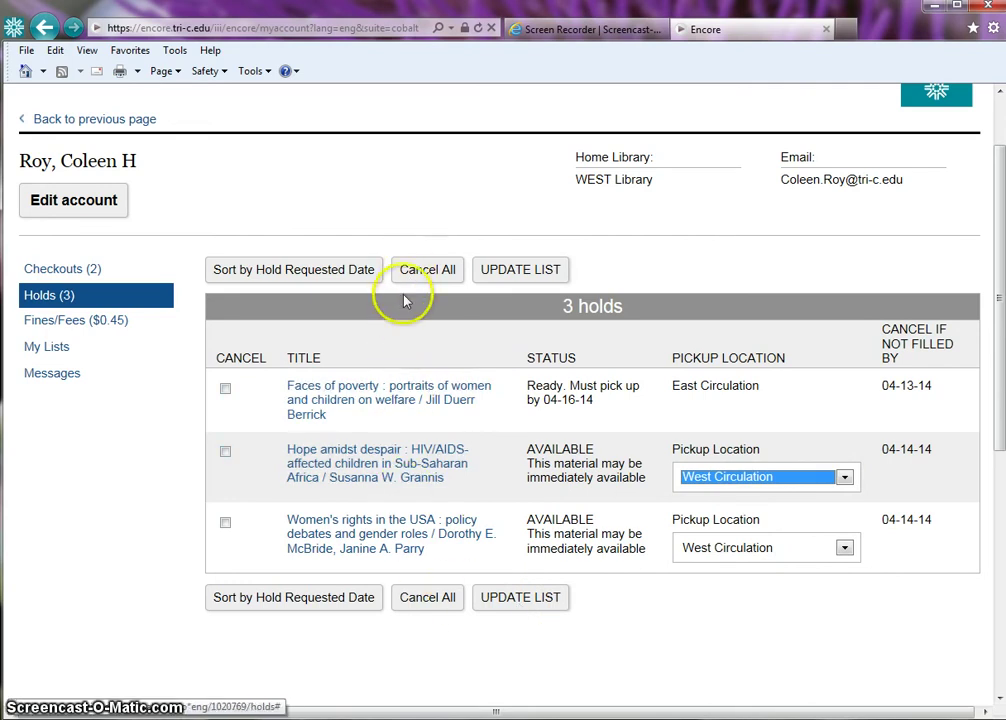
- Cancel Hope amidst despair, leaving Faces of poverty and Women's rights in the USA
click(228, 453)
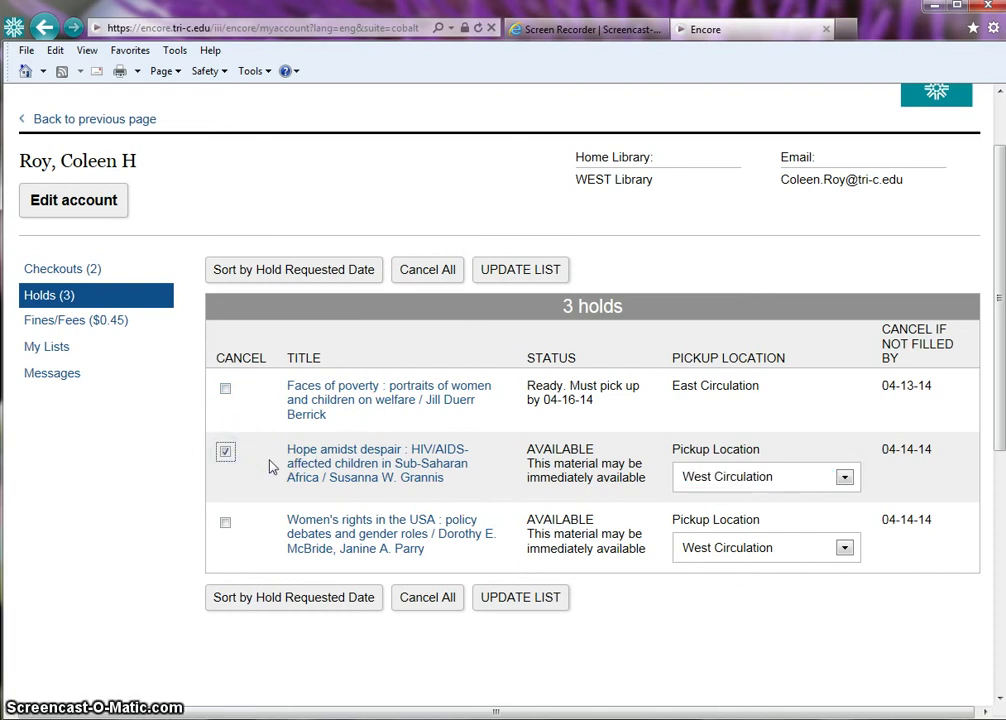
click(499, 271)
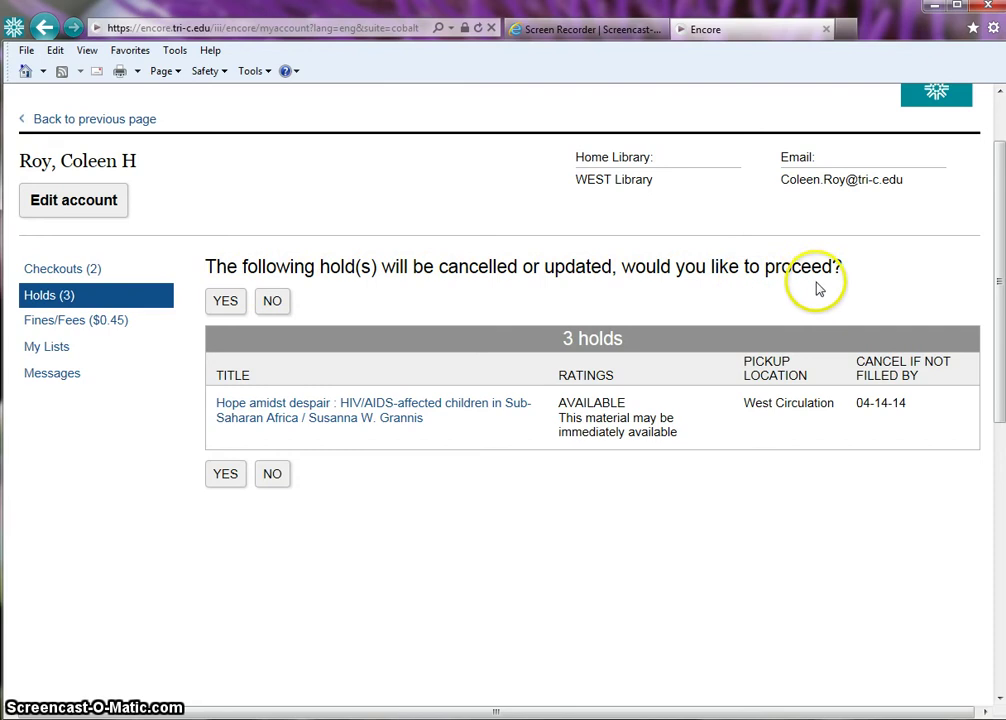
click(225, 304)
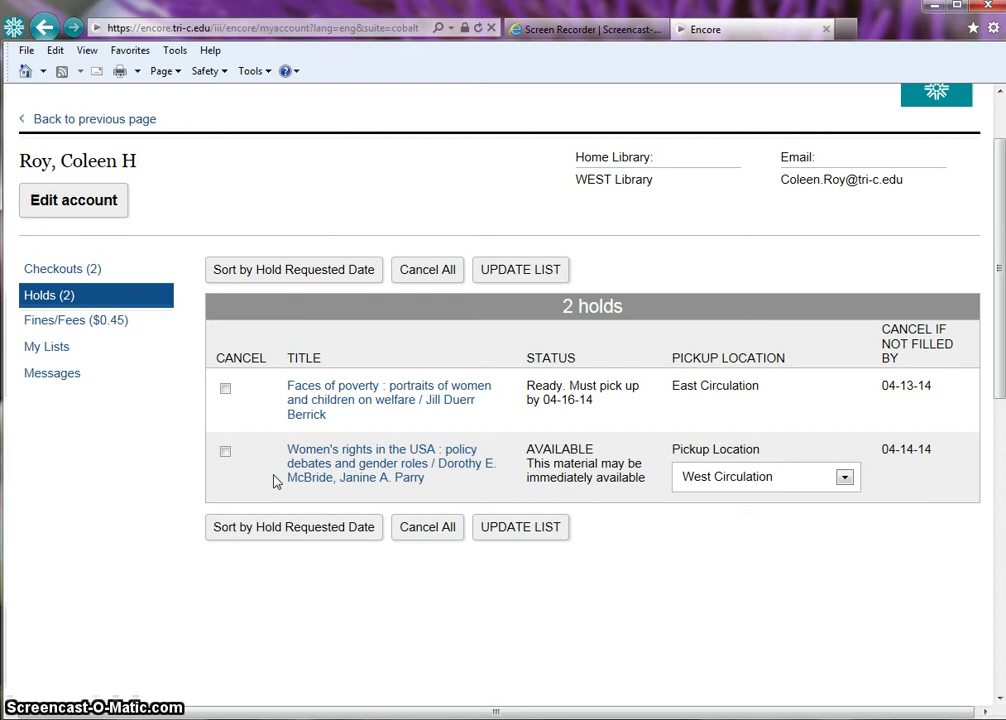
- View the $0.45 Fines/Fees entry, then the My Lists page showing the Poverty list
click(104, 329)
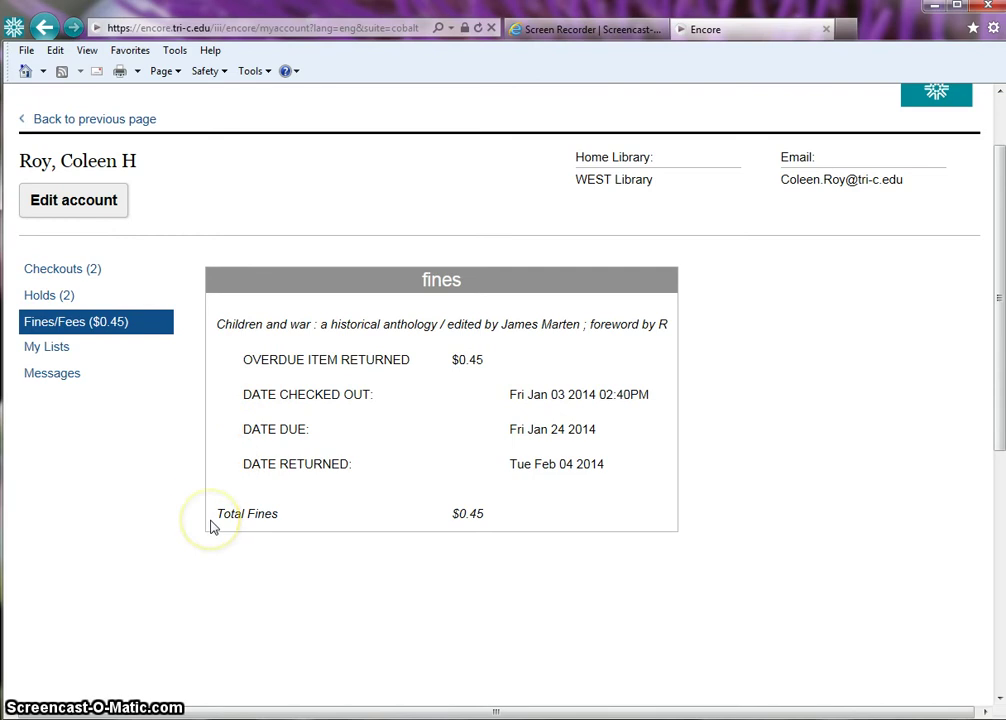
click(56, 350)
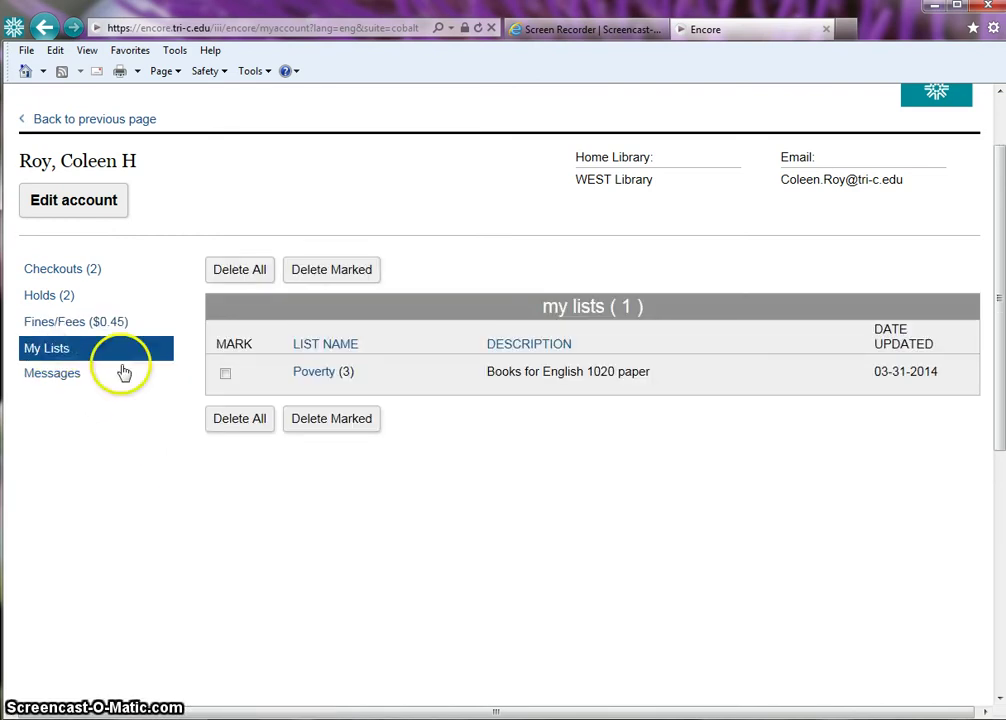
- Open the Poverty list's three titles and tick MARK beside How children succeed
click(313, 380)
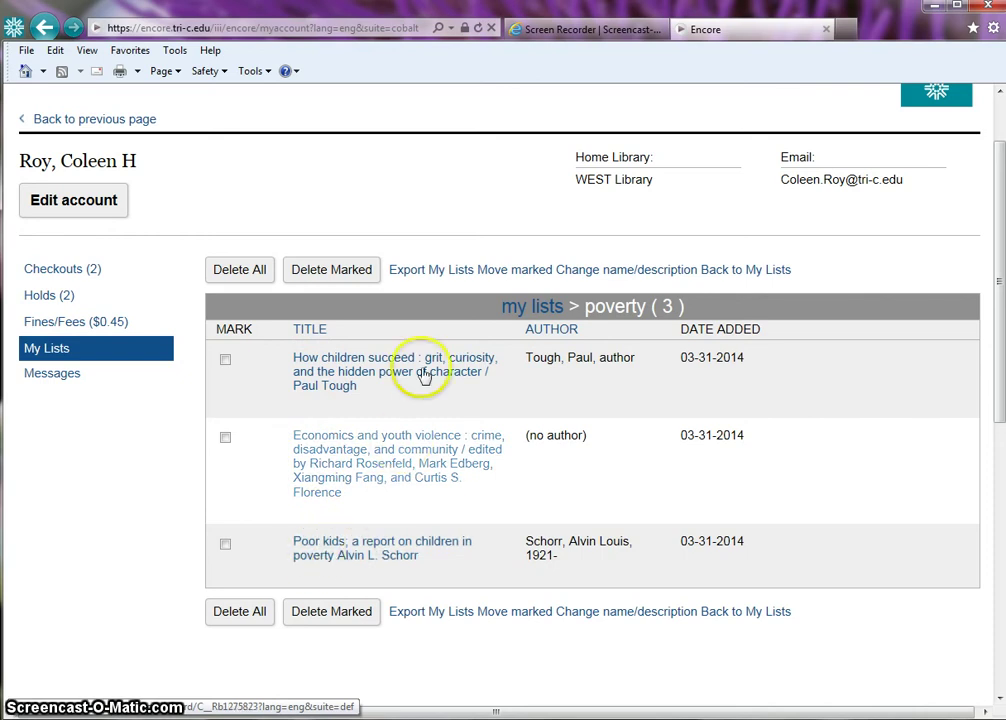
click(422, 276)
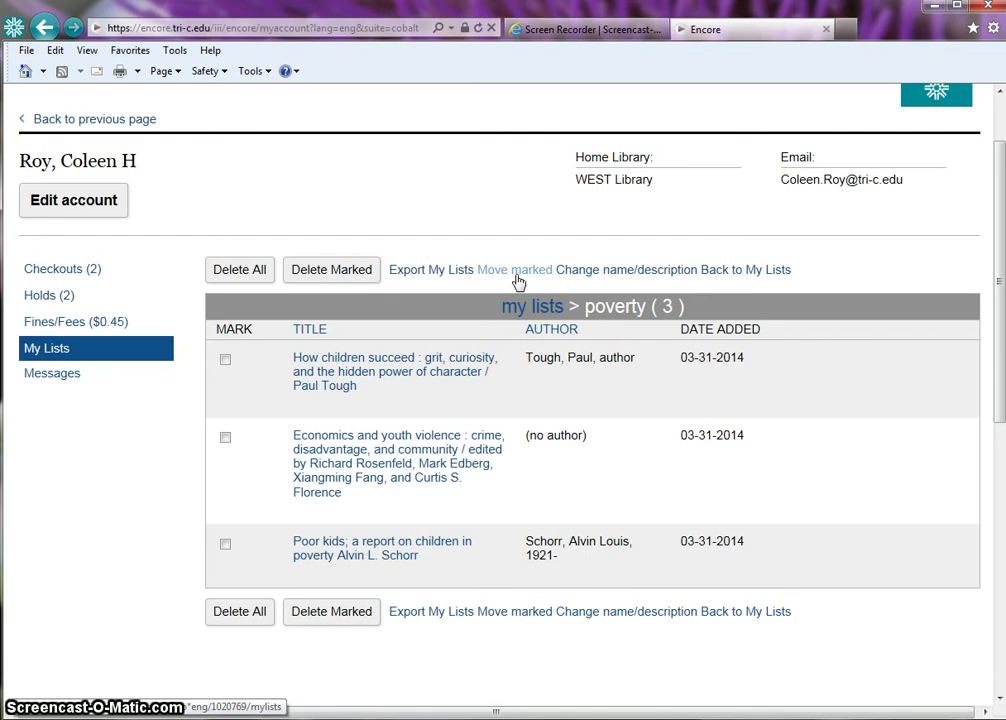
click(225, 359)
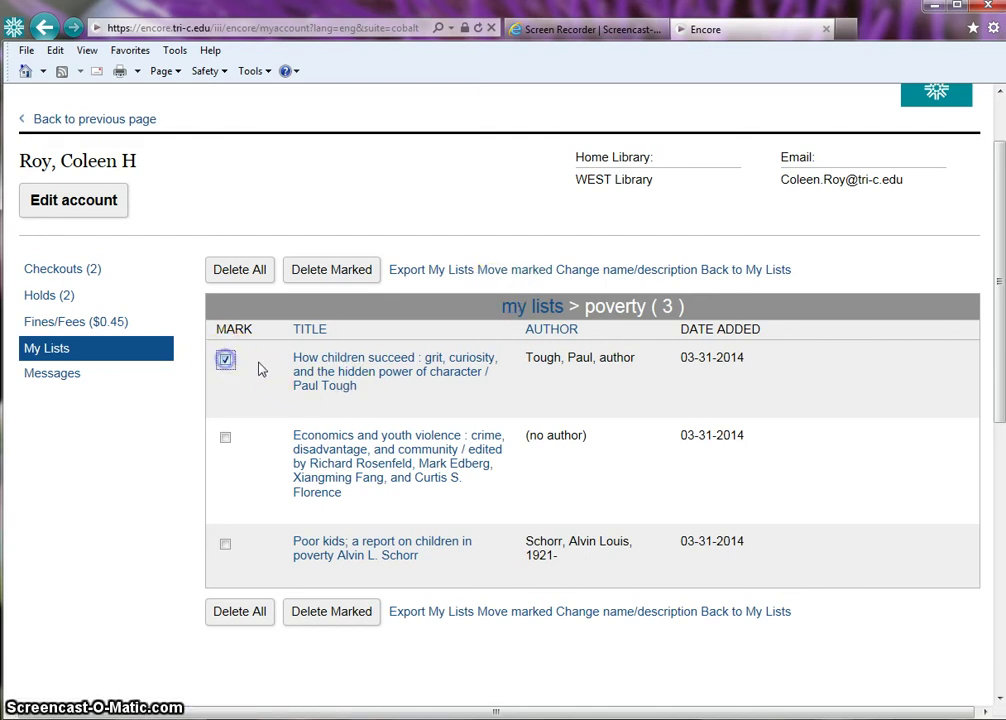
- Move How children succeed into a new Read Later list described 'Books that I want to read closer'
click(500, 272)
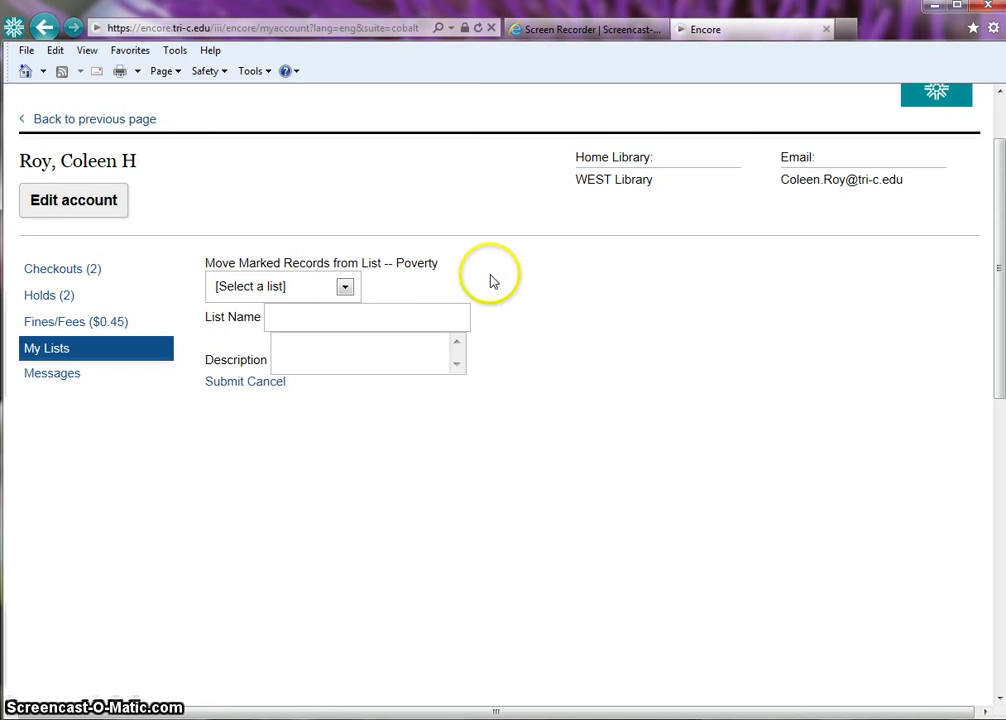
click(345, 292)
click(332, 319)
click(333, 315)
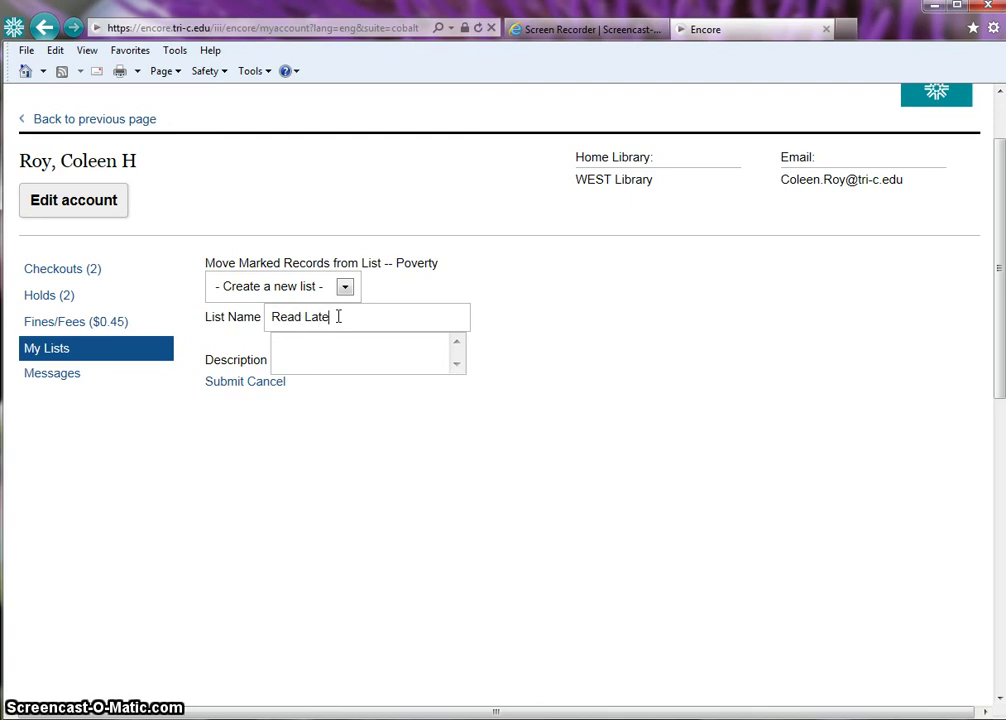
key(Tab)
text(B)
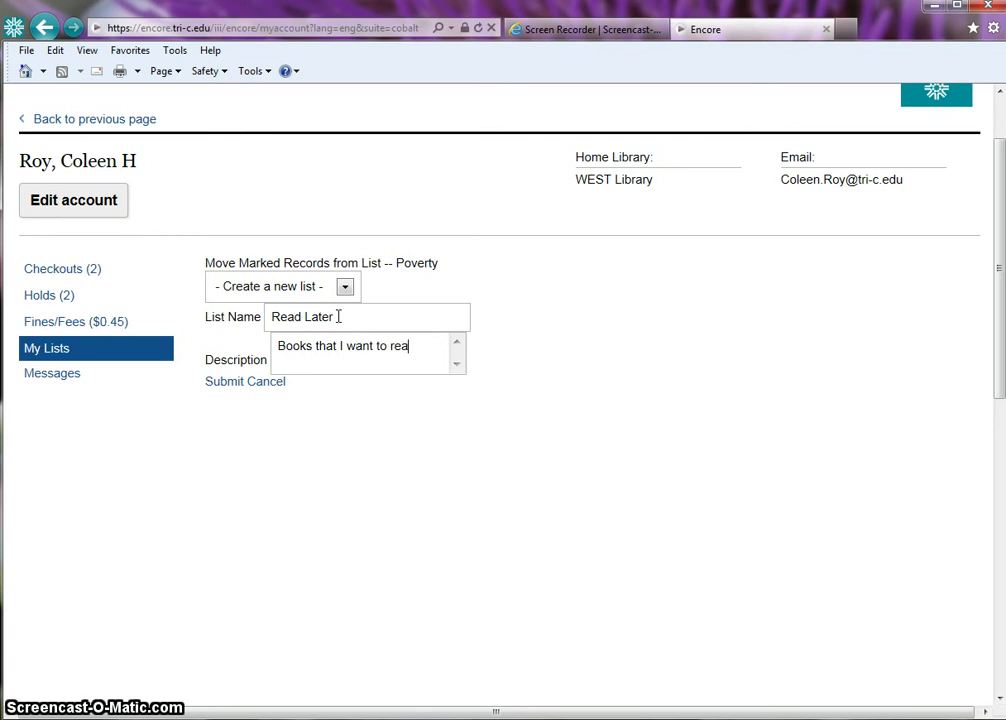
text(ooks that I want to read closer)
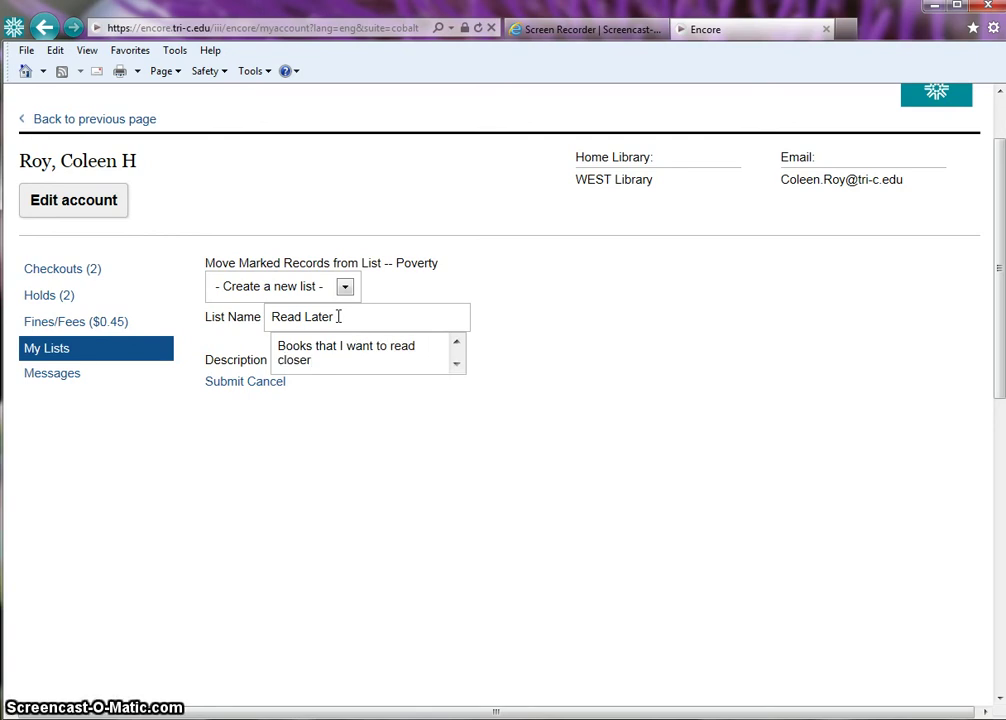
click(218, 382)
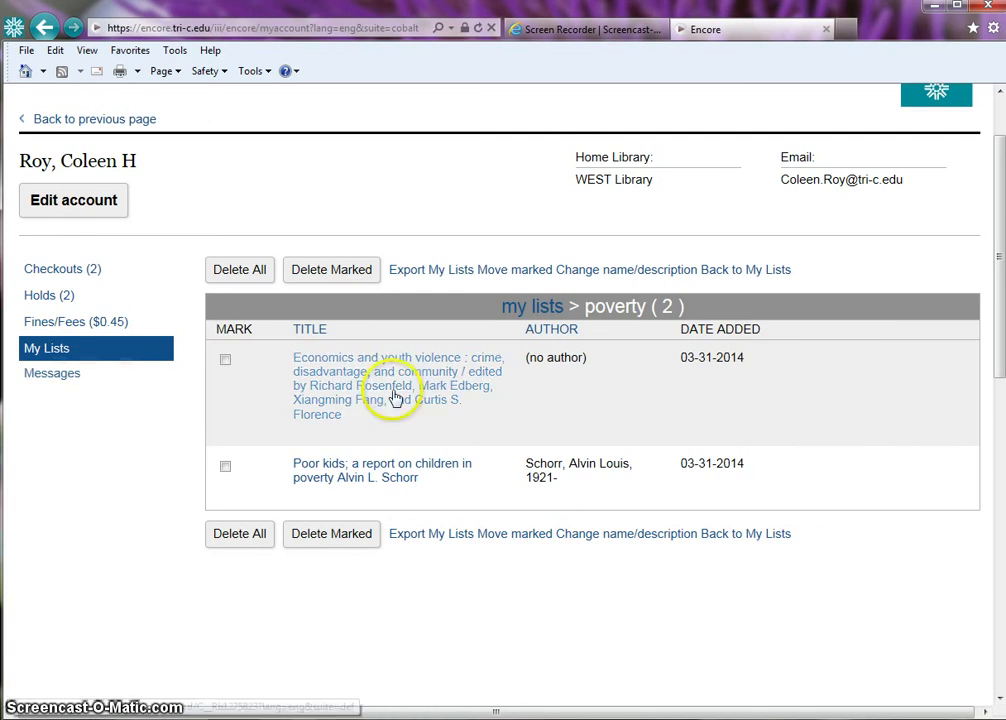
- Log out of the library account, confirming with Yes to return to the catalog home page
scroll(1000, 227, up, 1)
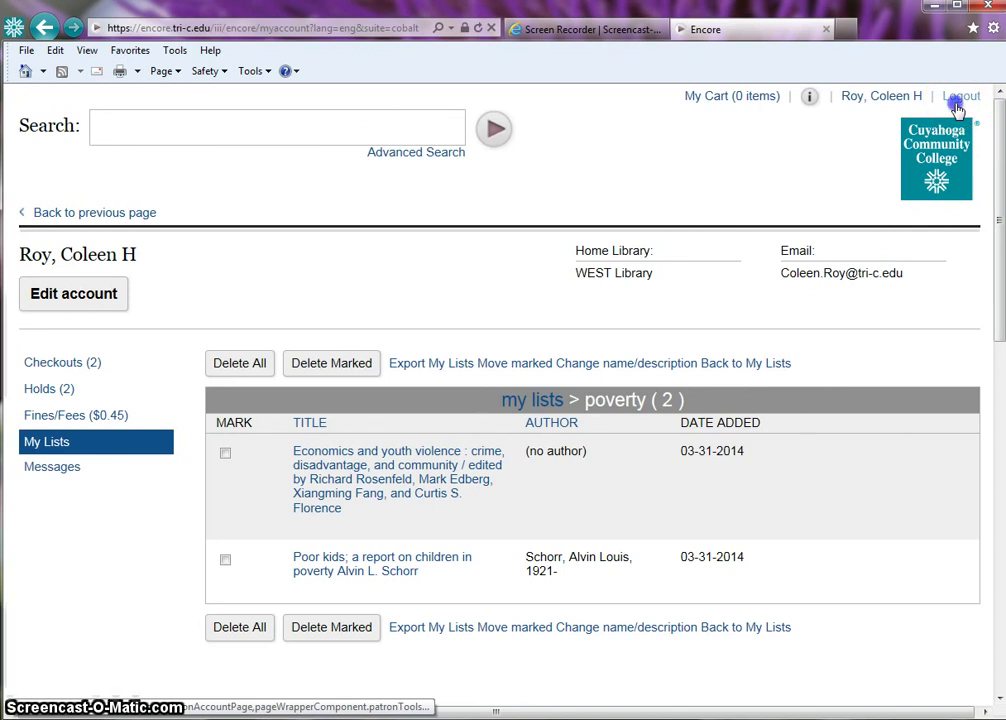
click(957, 99)
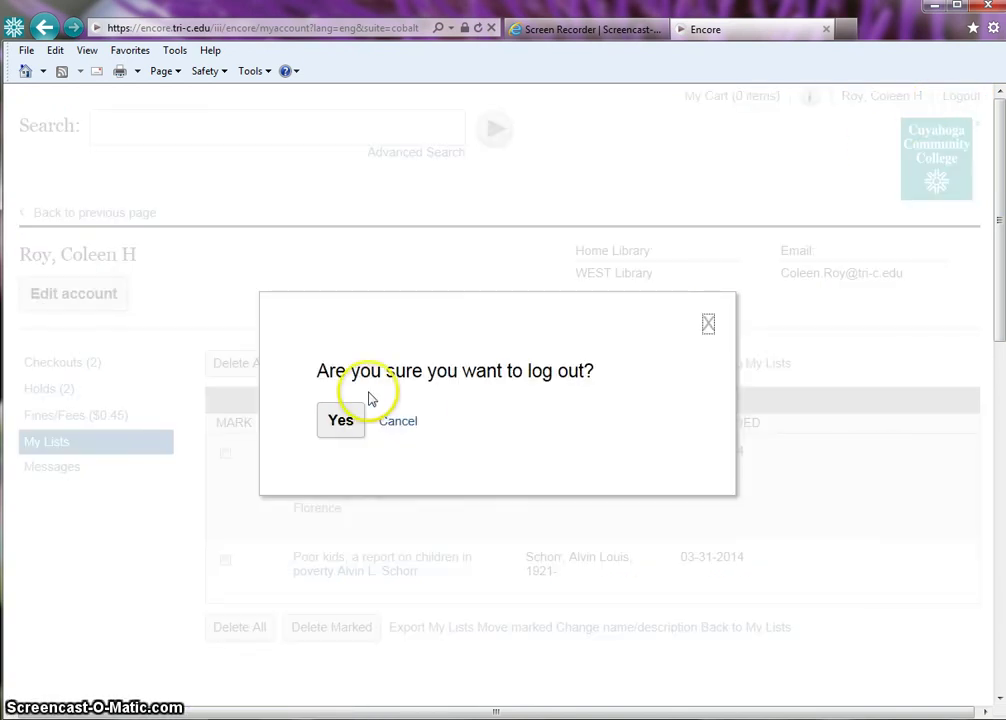
click(338, 425)
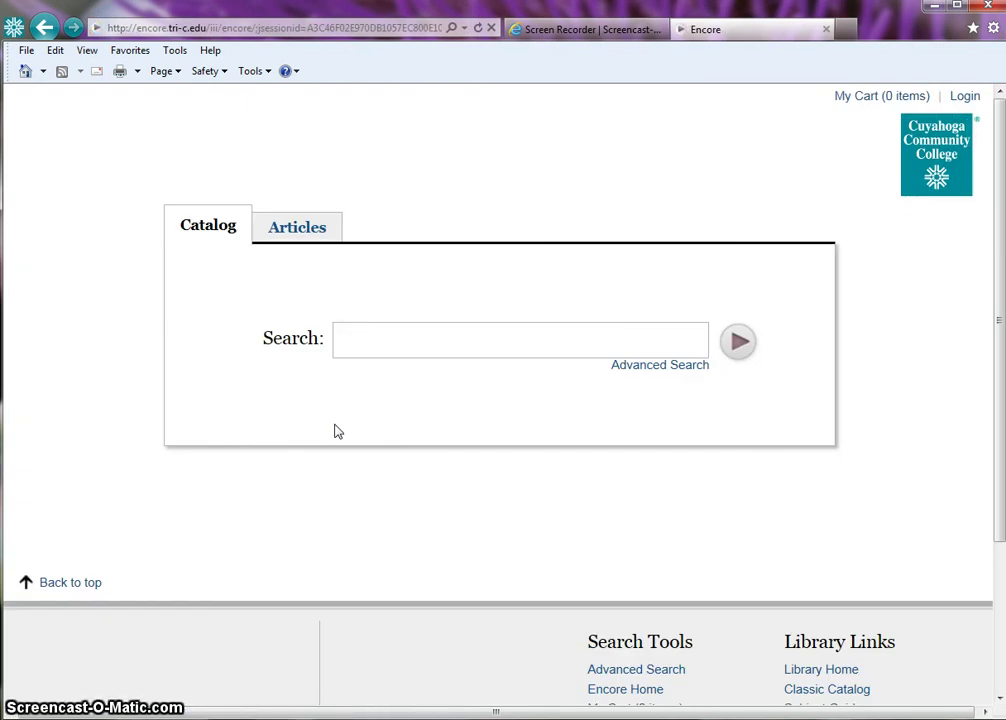